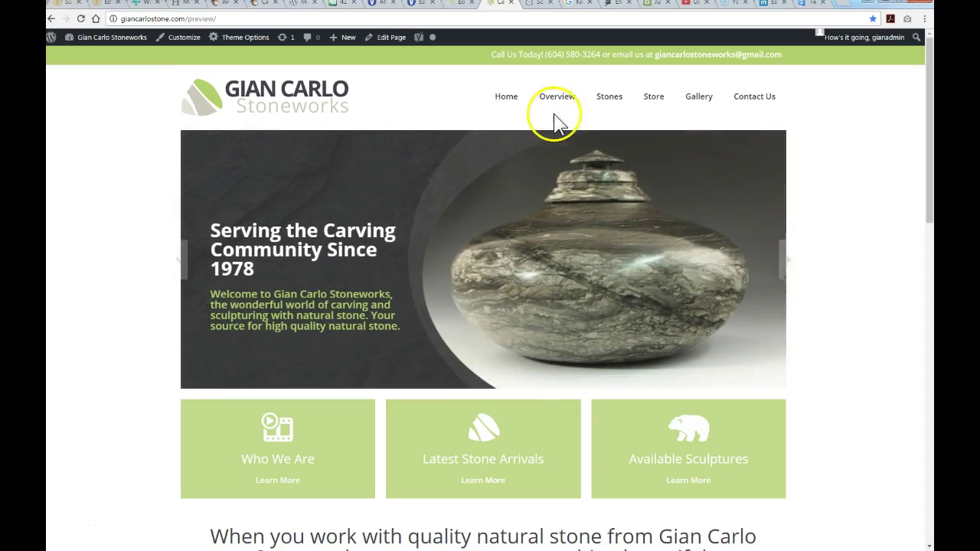
Open the Latest Sculptures gallery page from the Gallery menu and scroll through it
mouse_move(626, 117)
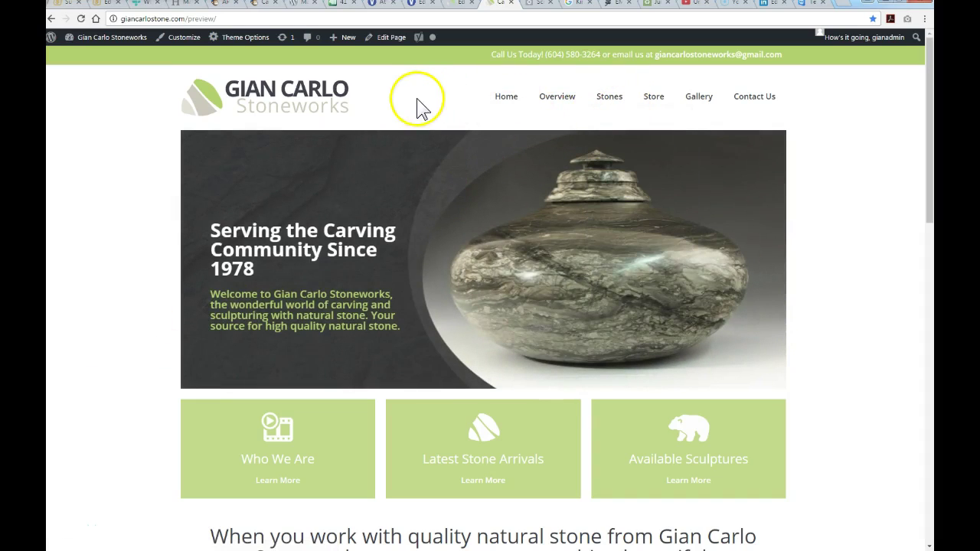
mouse_move(698, 103)
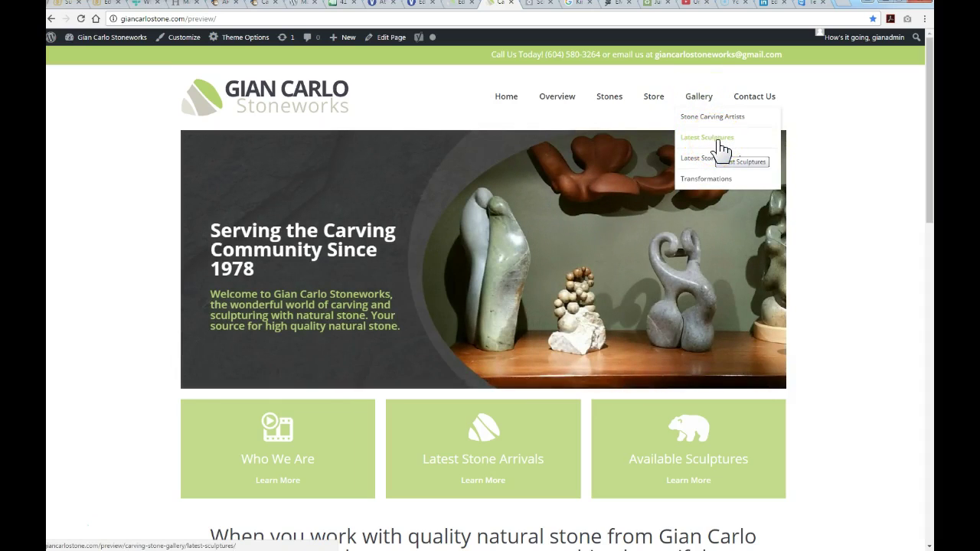
left_click(718, 142)
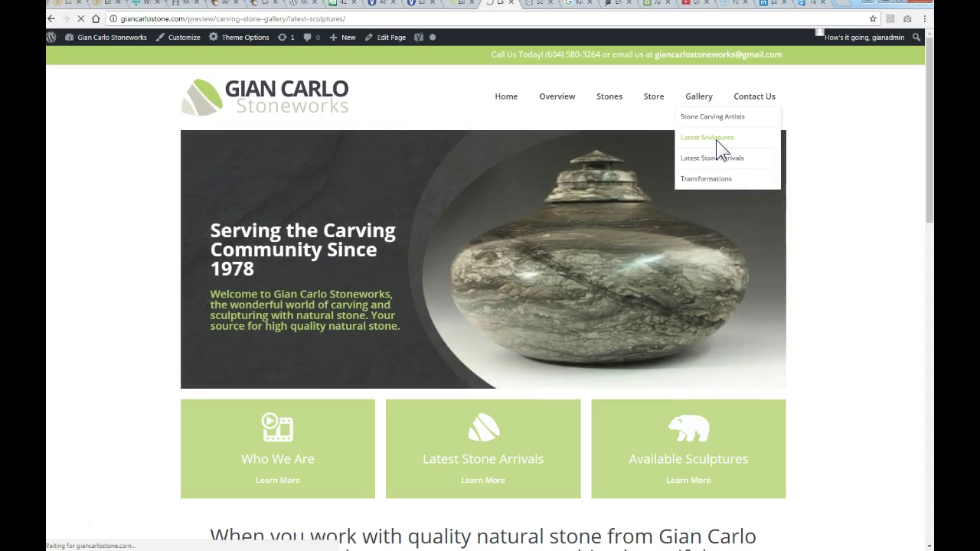
scroll(106, 315, "down", 1)
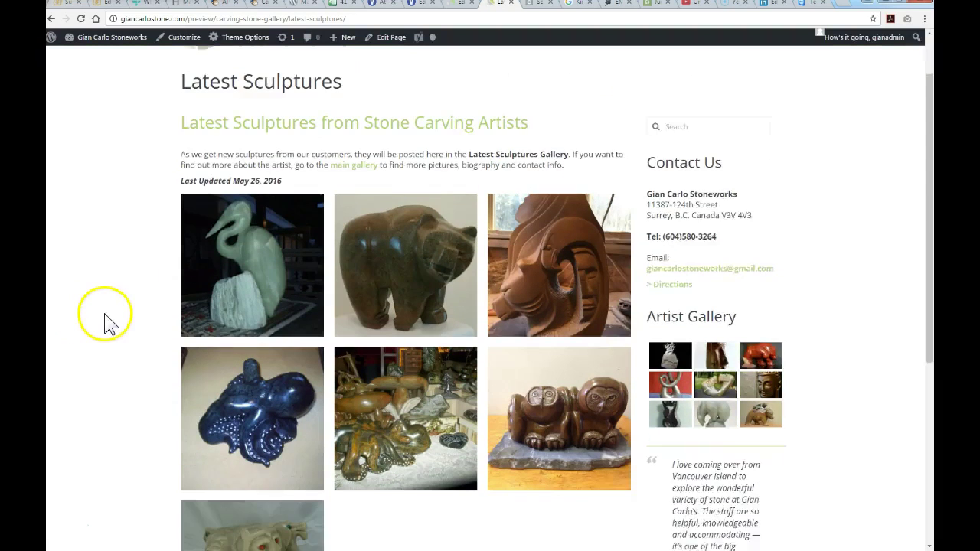
scroll(115, 315, "down", 2)
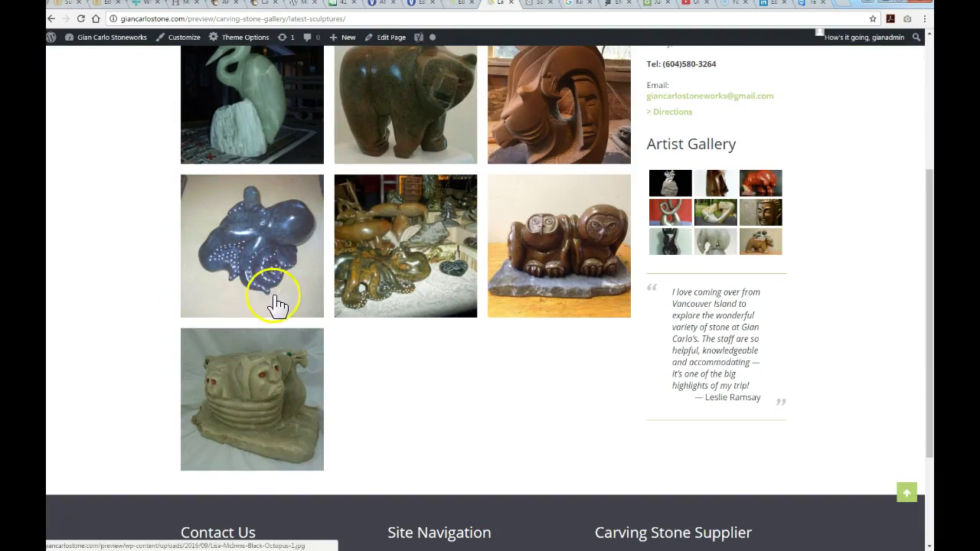
scroll(275, 310, "up", 1)
scroll(234, 302, "up", 1)
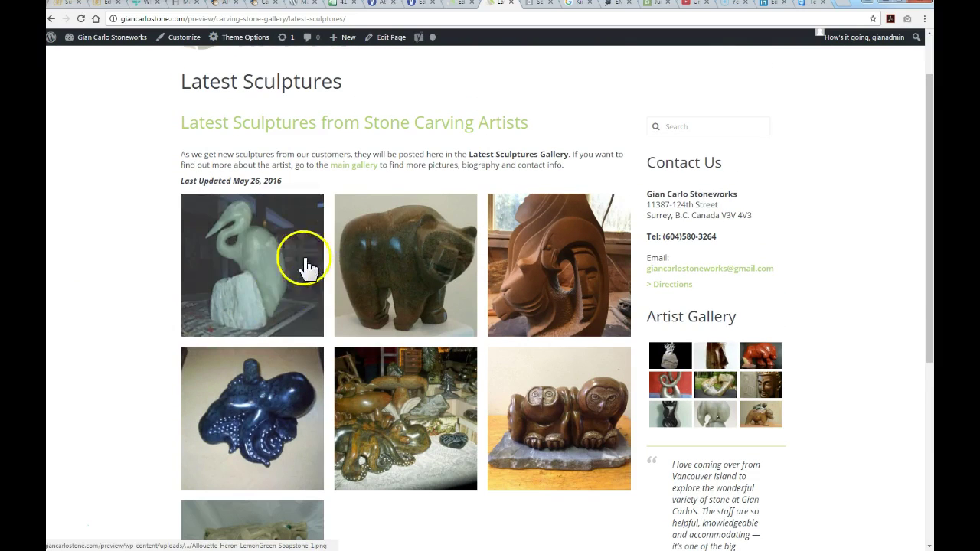
Enlarge the heron sculpture, step through the following images in the lightbox, then close it
left_click(284, 258)
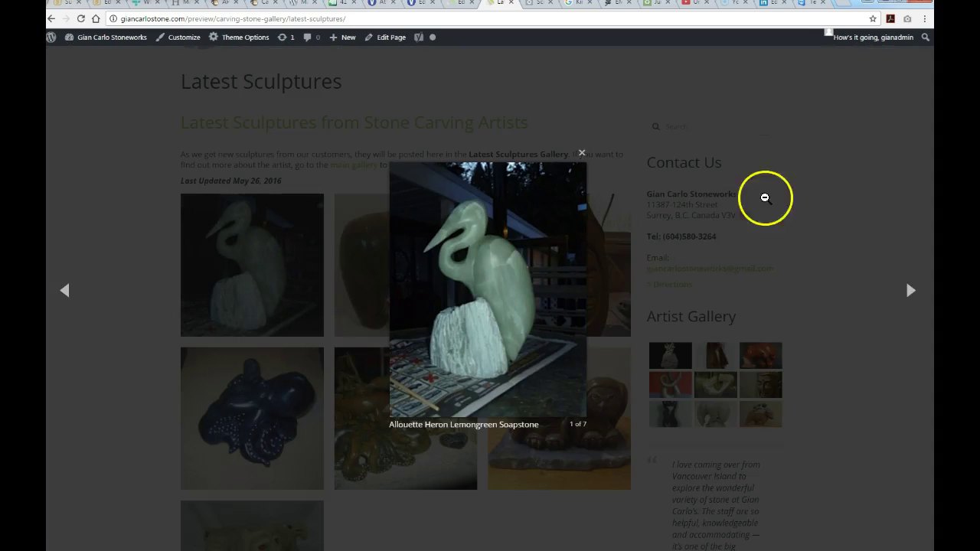
left_click(911, 290)
left_click(910, 290)
left_click(910, 290)
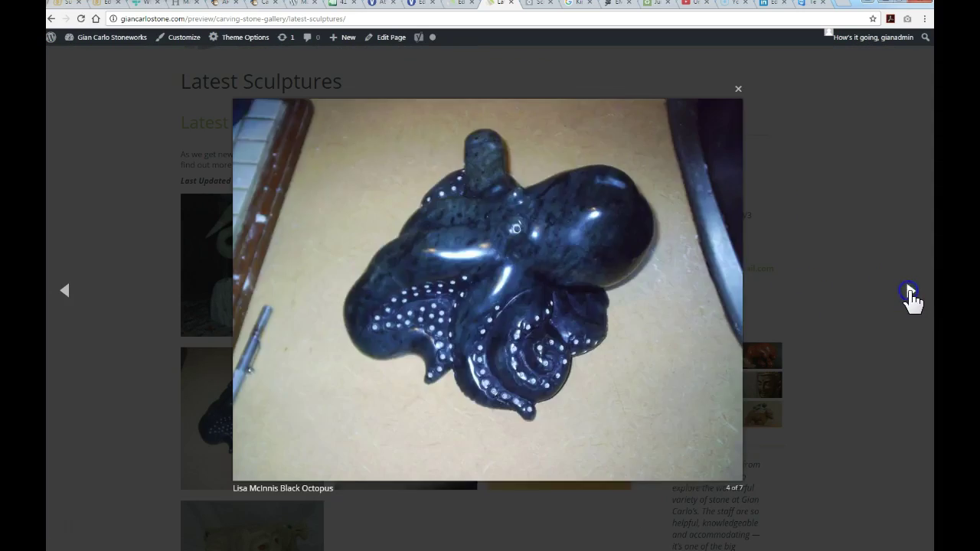
left_click(911, 290)
left_click(910, 291)
left_click(160, 291)
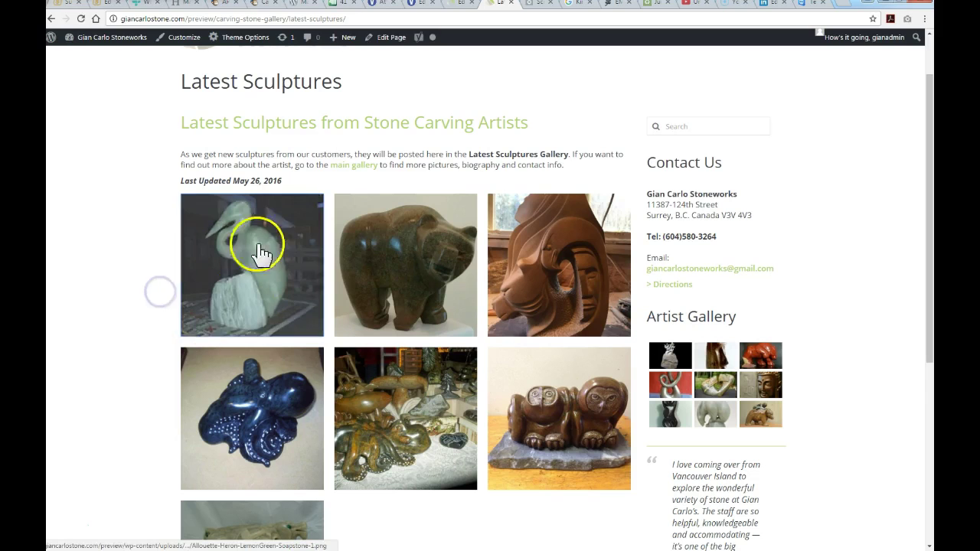
Switch to the Edit Page tab and select the seven-image sculpture gallery in the Visual editor
left_click(457, 4)
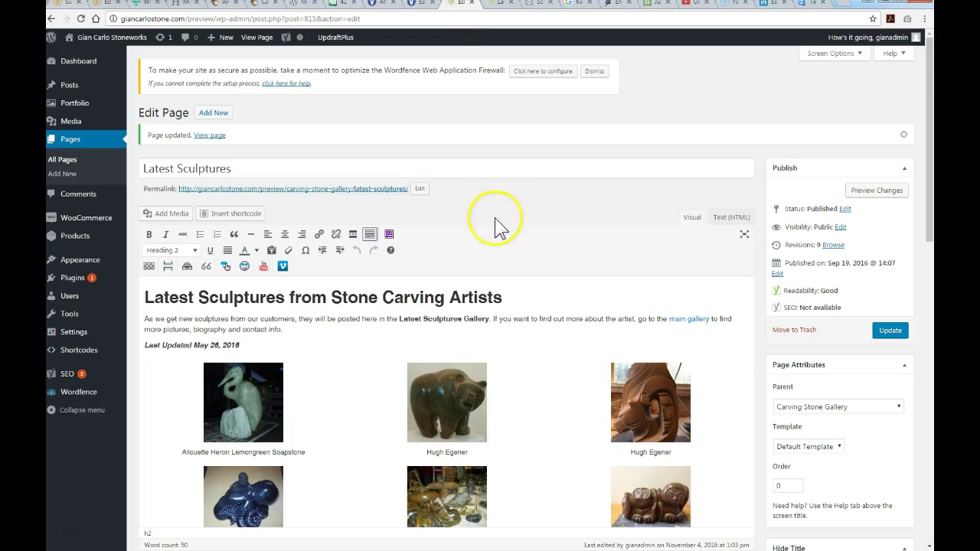
scroll(490, 199, "down", 3)
scroll(321, 268, "up", 3)
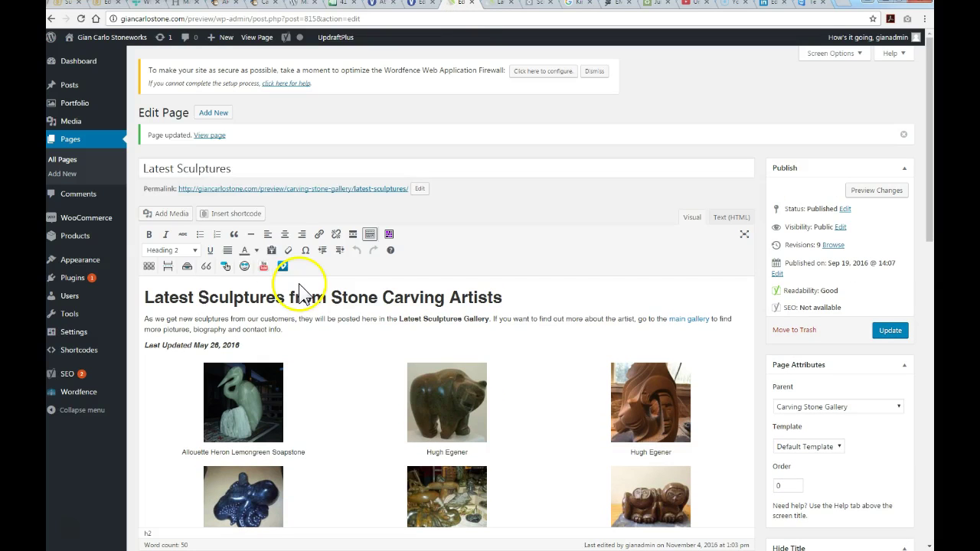
scroll(471, 322, "down", 2)
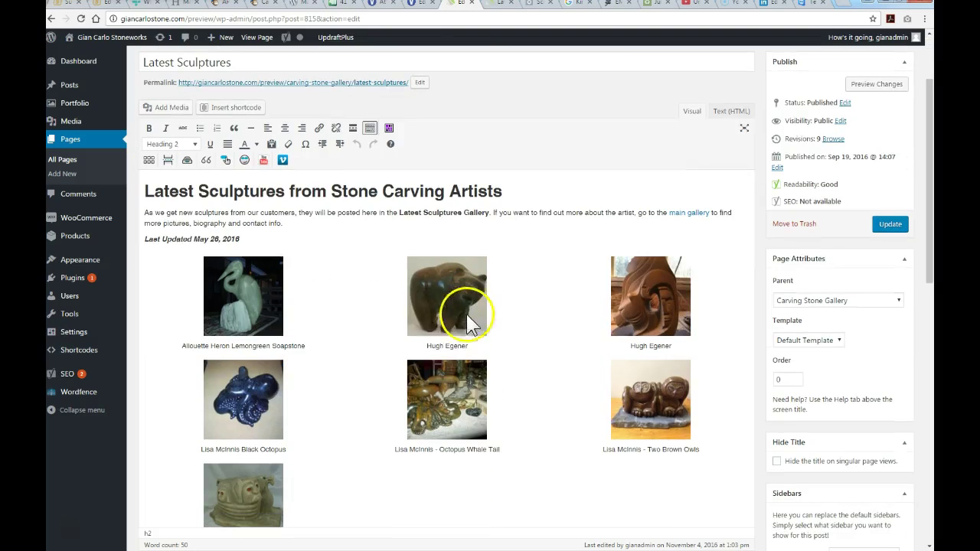
left_click(354, 323)
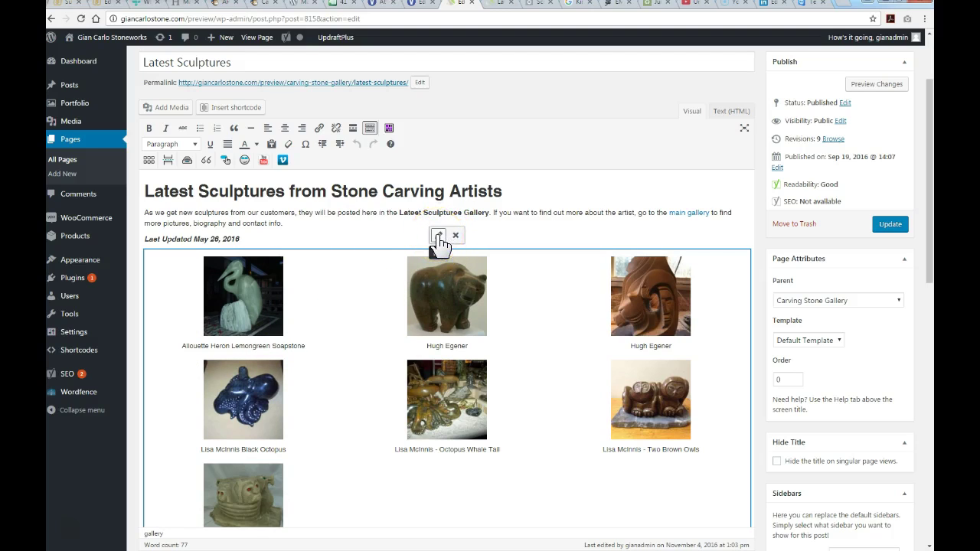
Open the gallery's Add to Gallery dialog, abandon uploading a file, and browse the Media Library instead
left_click(438, 236)
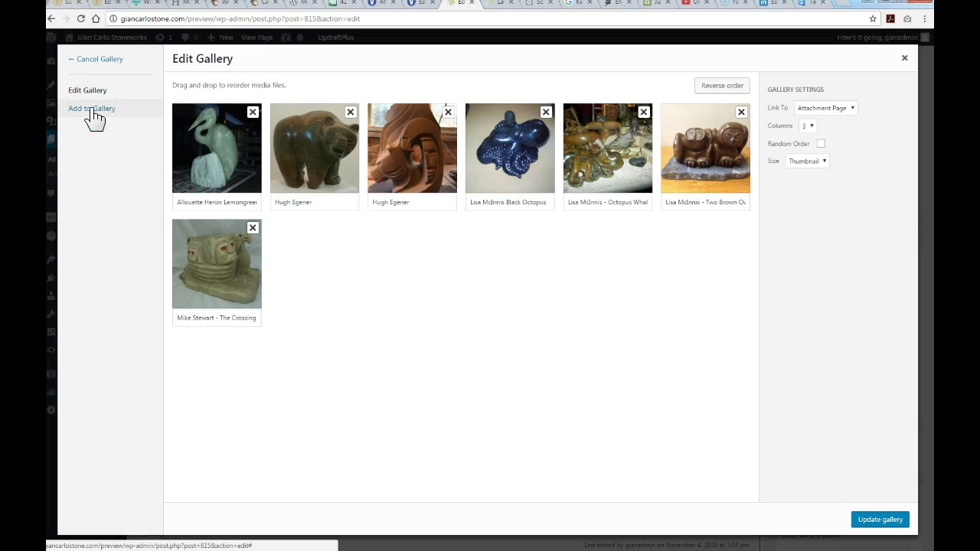
left_click(93, 110)
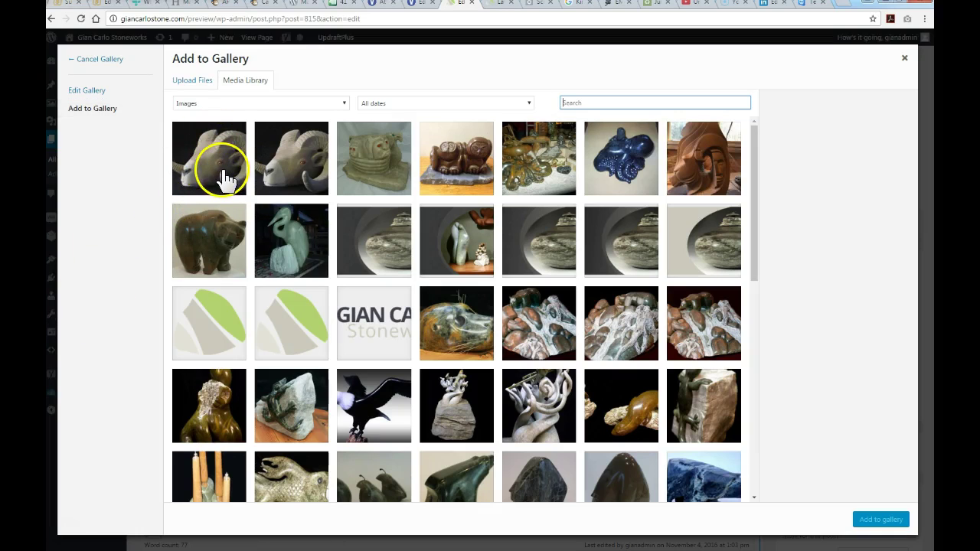
left_click(201, 81)
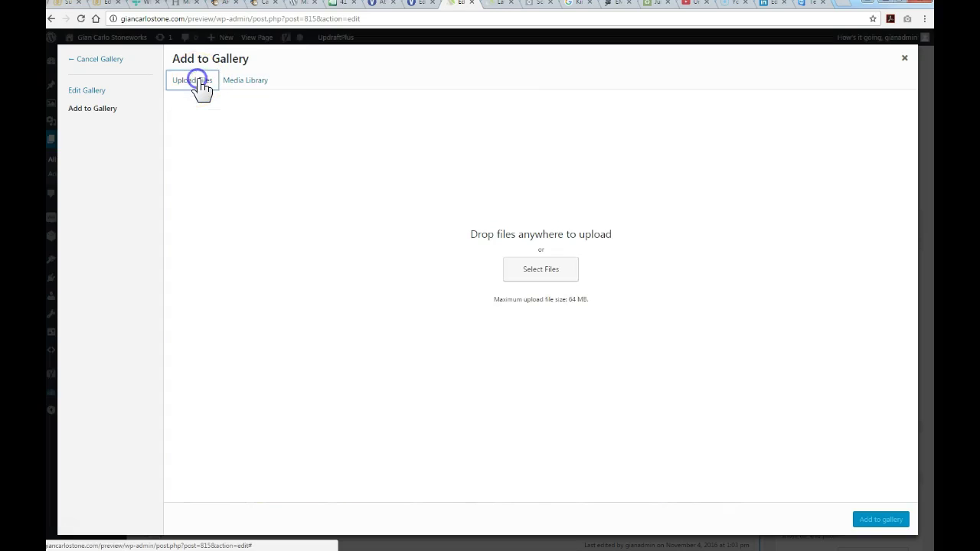
left_click(556, 274)
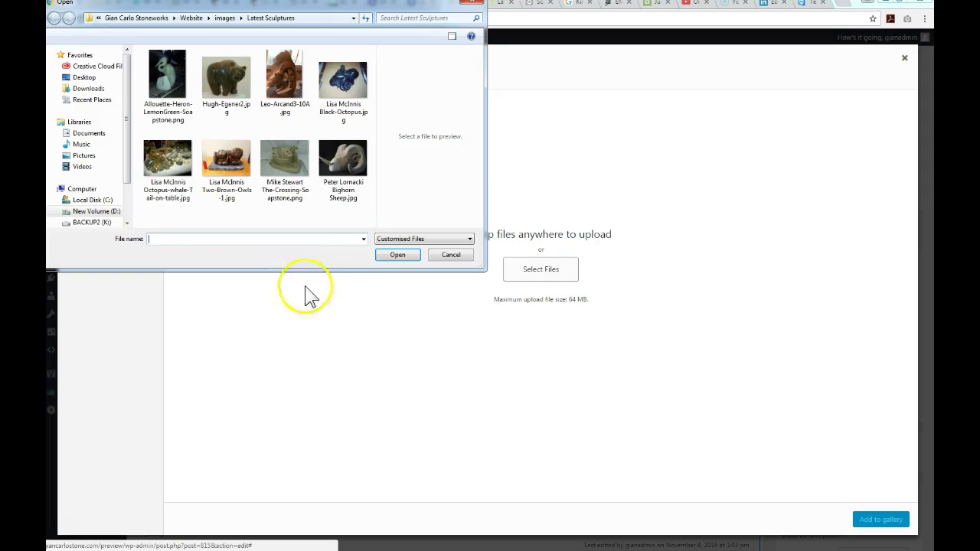
left_click(452, 256)
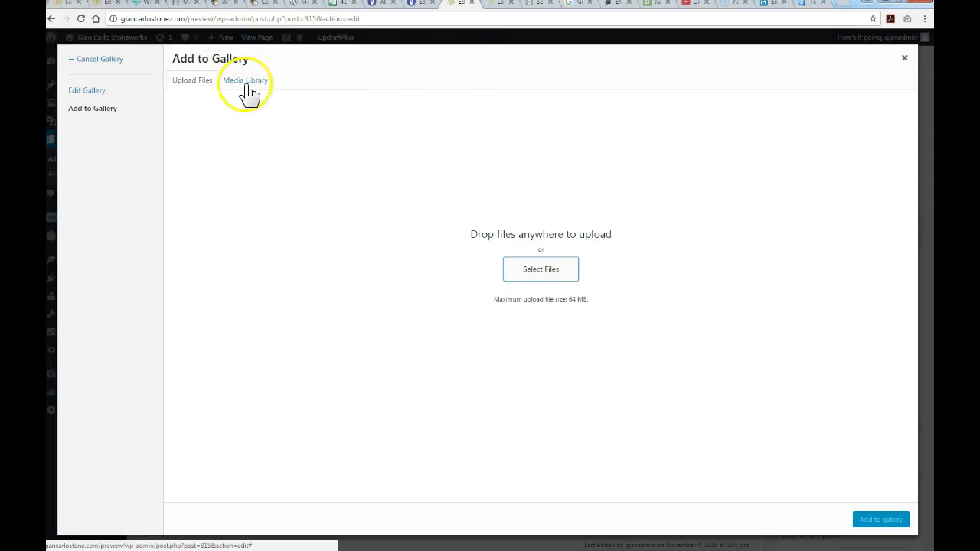
left_click(245, 86)
Select the bighorn sheep image and clean its title to the sculptor's name plus 'Bighorn Sheep', without hyphens
left_click(291, 164)
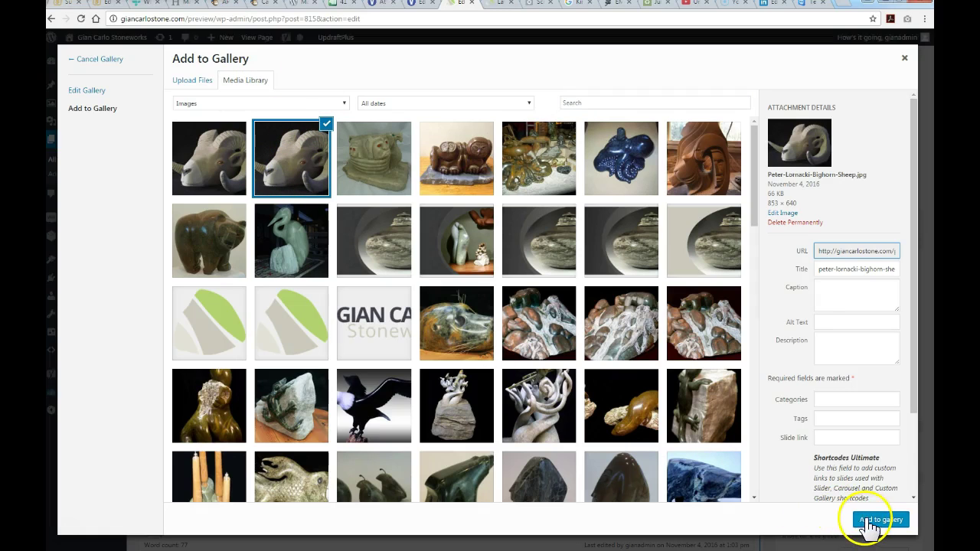
left_click(823, 271)
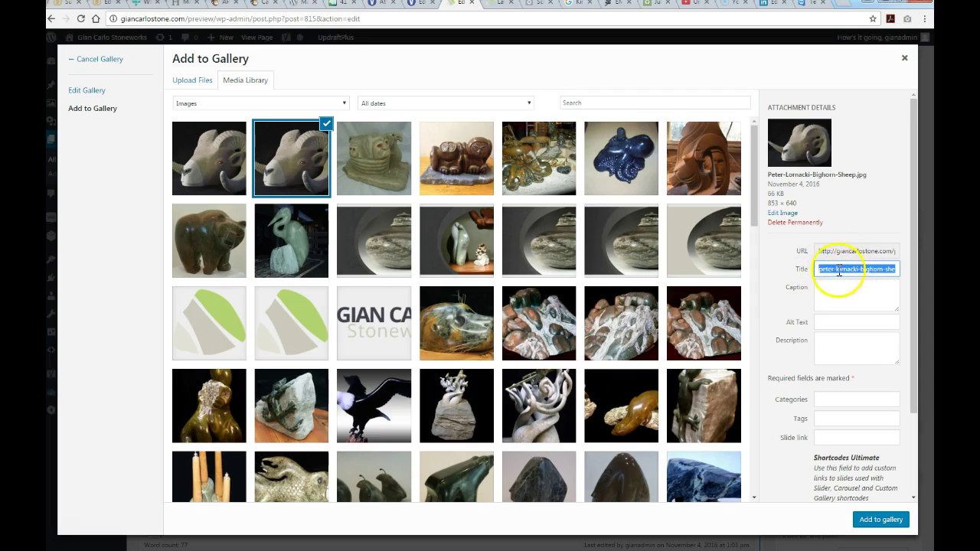
left_click(822, 272)
key("ctrl+a")
key("ctrl+v")
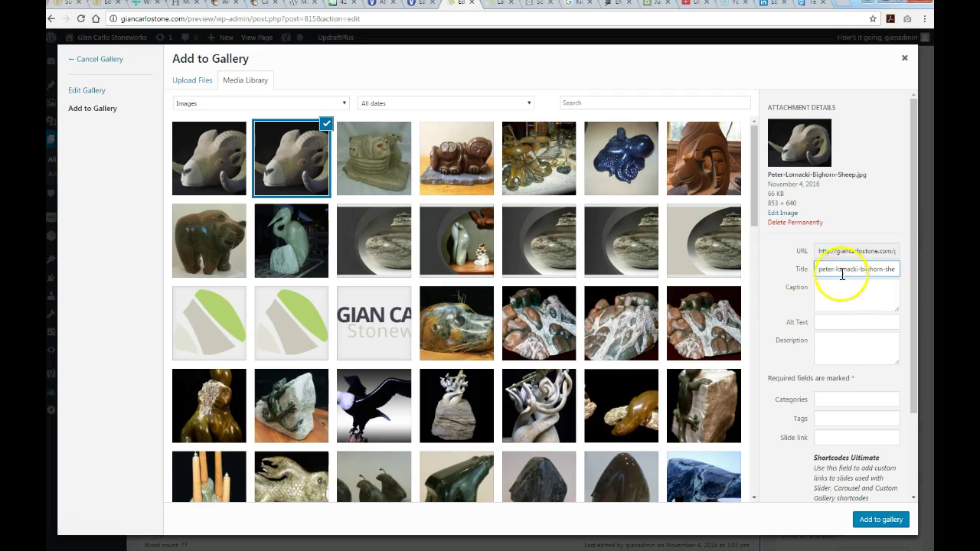
left_click(820, 269)
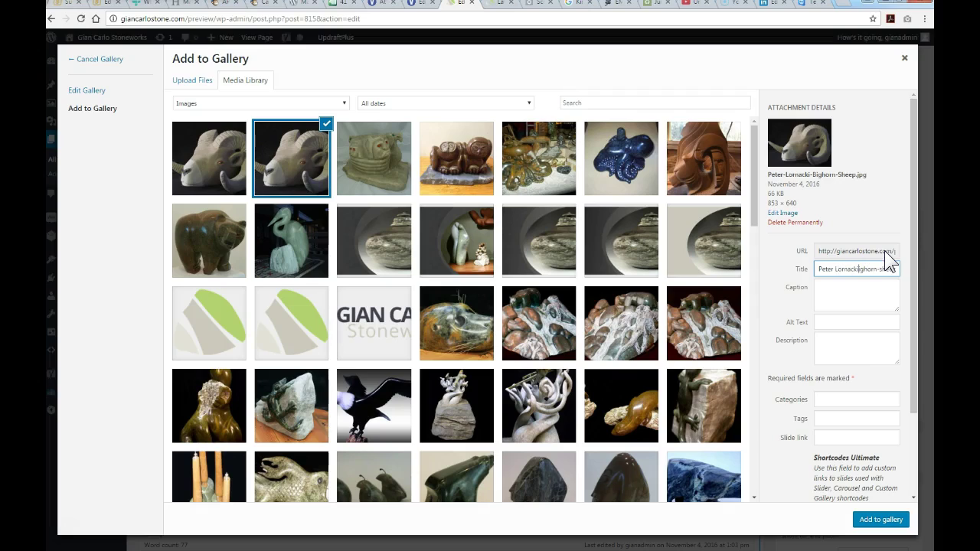
key("BackSpace")
key("BackSpace")
left_click(885, 269)
left_click(871, 268)
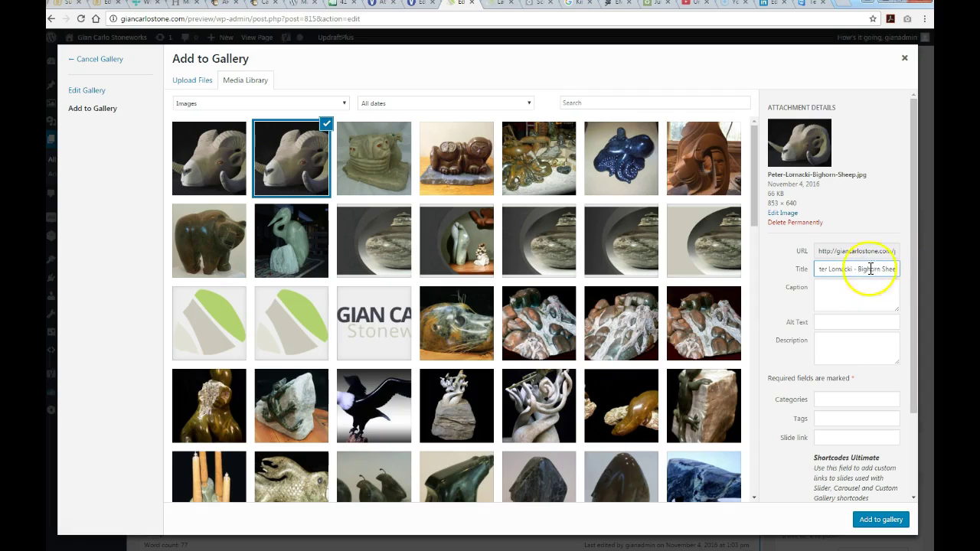
triple_click(873, 268)
key("ctrl+c")
Paste the cleaned title into the image's Caption, Alt Text and Description fields
left_click(848, 289)
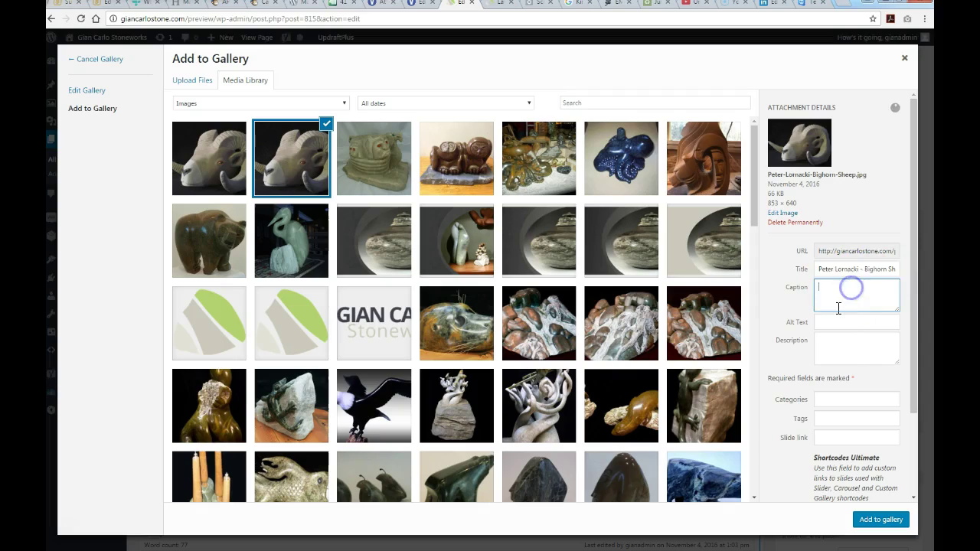
key("ctrl+v")
left_click(829, 321)
key("ctrl+v")
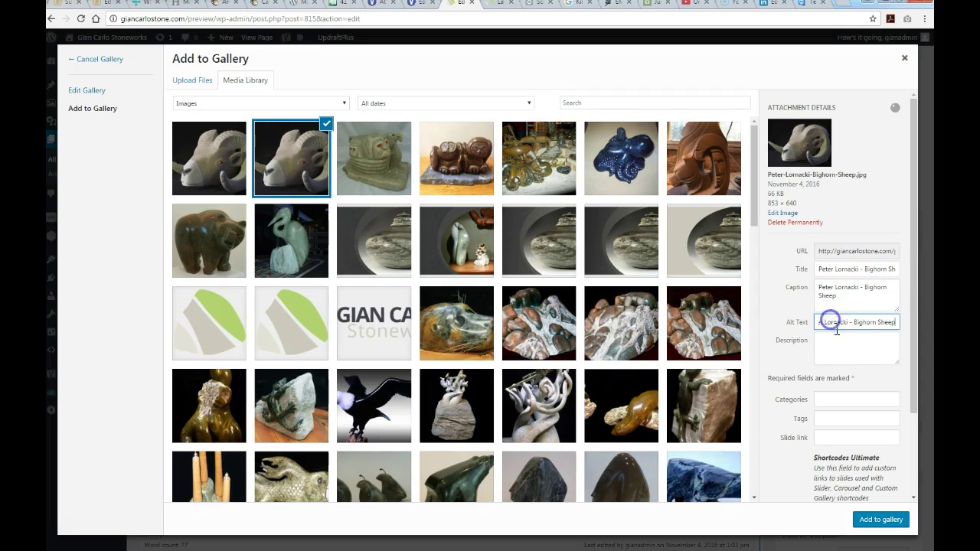
left_click(837, 339)
key("ctrl+v")
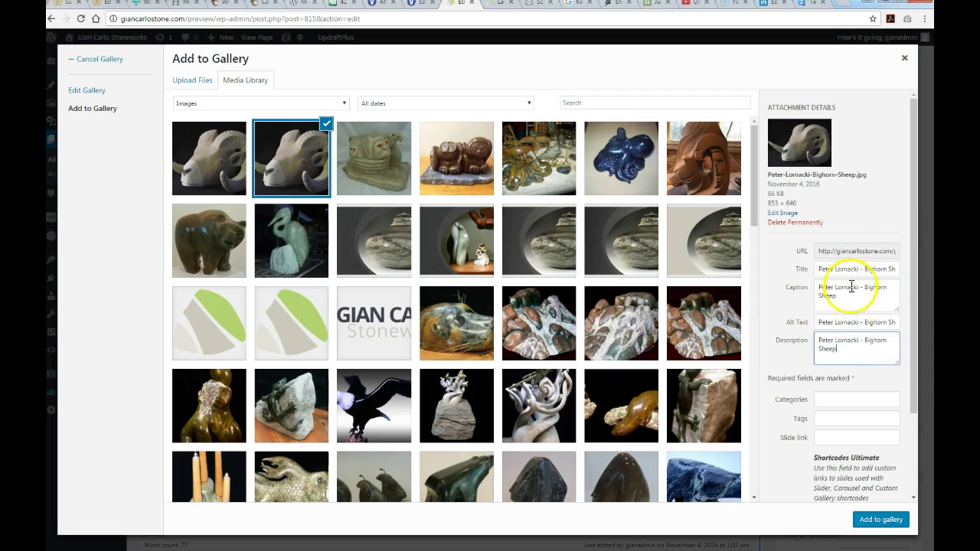
Add the bighorn sheep image to the gallery, check its caption, and update the gallery
left_click(881, 520)
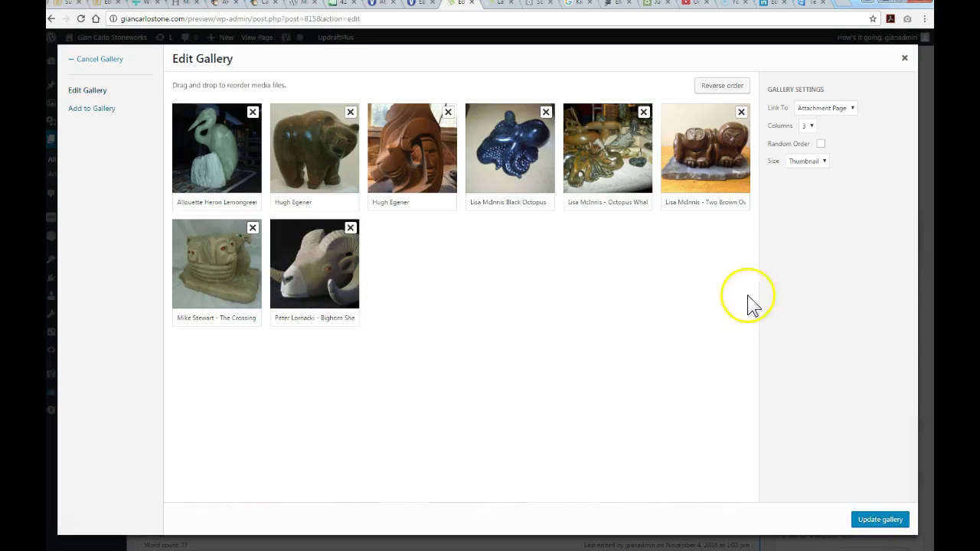
left_click(291, 319)
left_click_drag(277, 319, 367, 319)
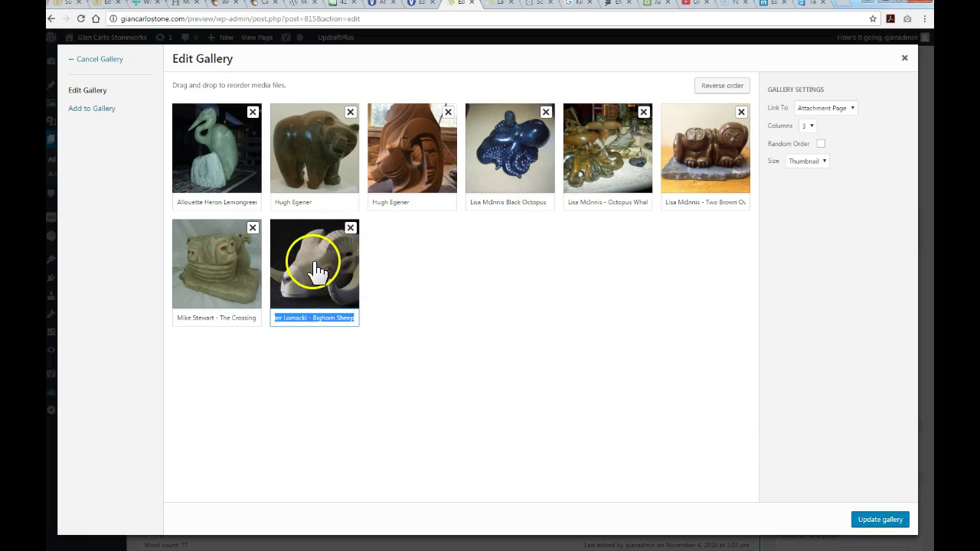
left_click(880, 525)
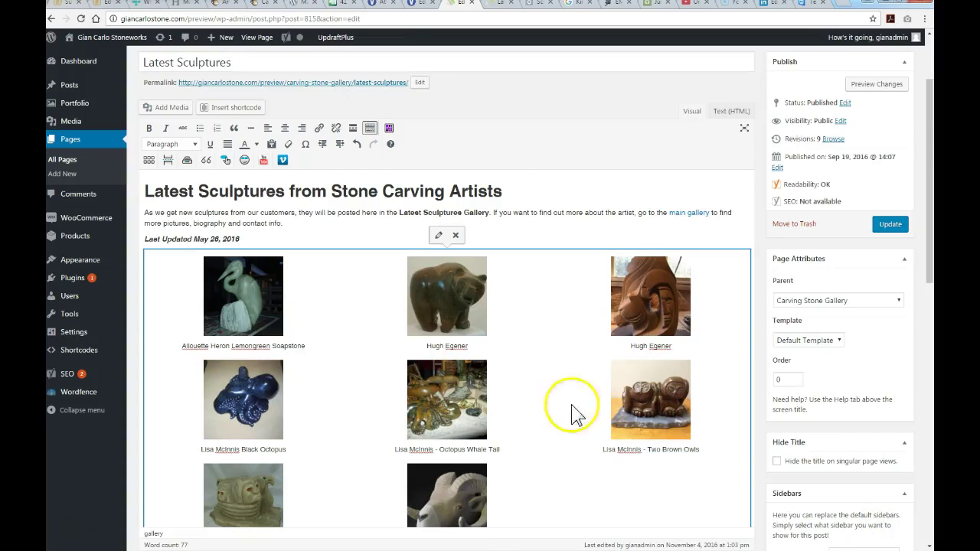
Save the Latest Sculptures page with Update in the Publish box and switch to the live page
scroll(513, 470, "down", 1)
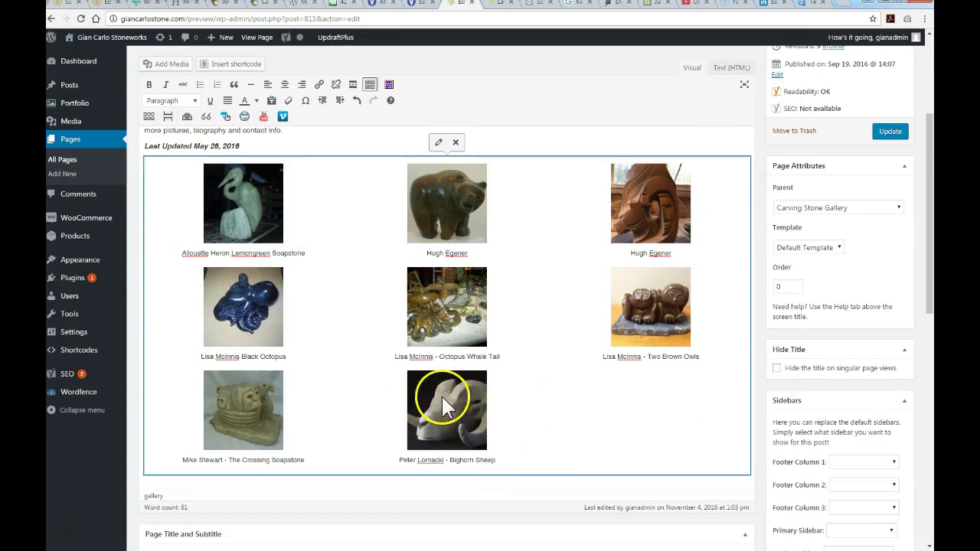
scroll(448, 402, "up", 1)
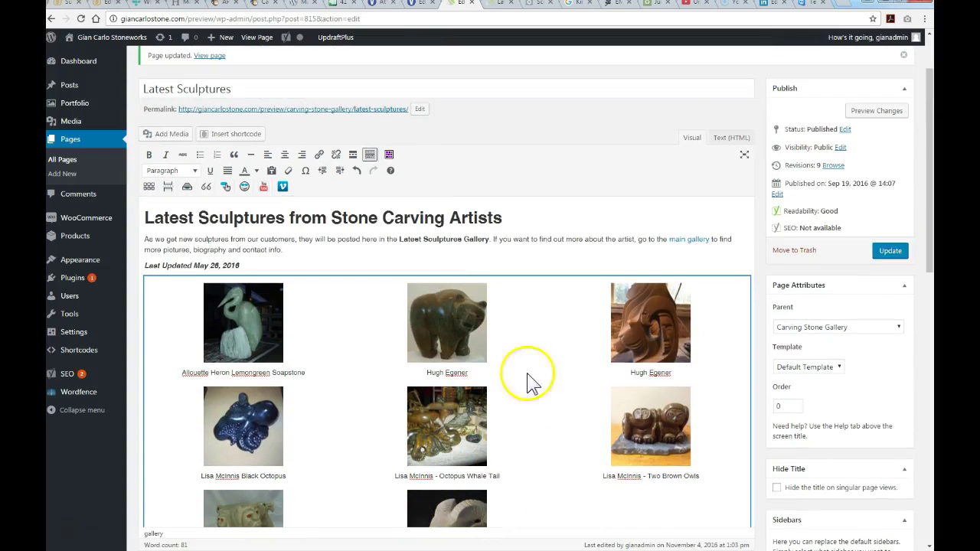
left_click(890, 253)
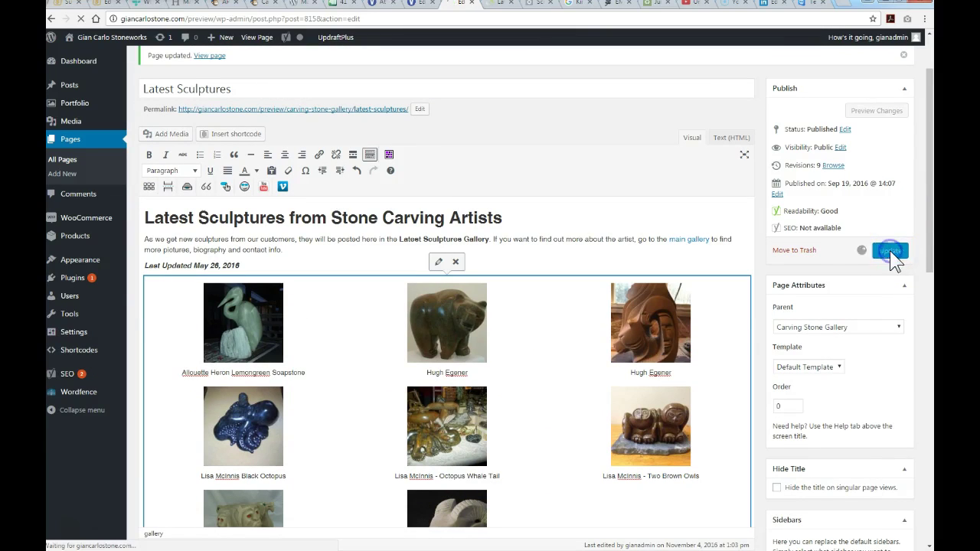
left_click(497, 11)
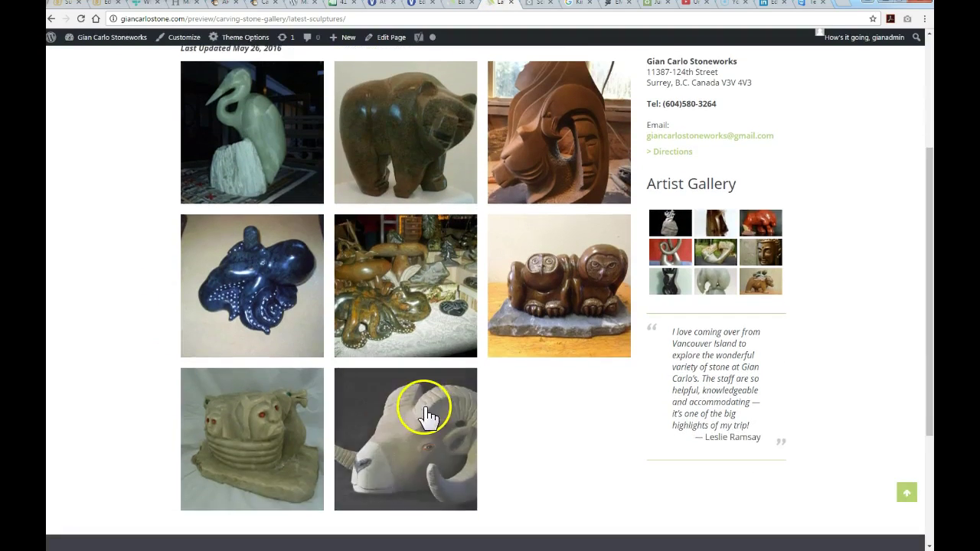
Page through all eight gallery images in the lightbox, confirming the captioned Bighorn Sheep is 8 of 8
scroll(427, 417, "up", 2)
left_click(268, 250)
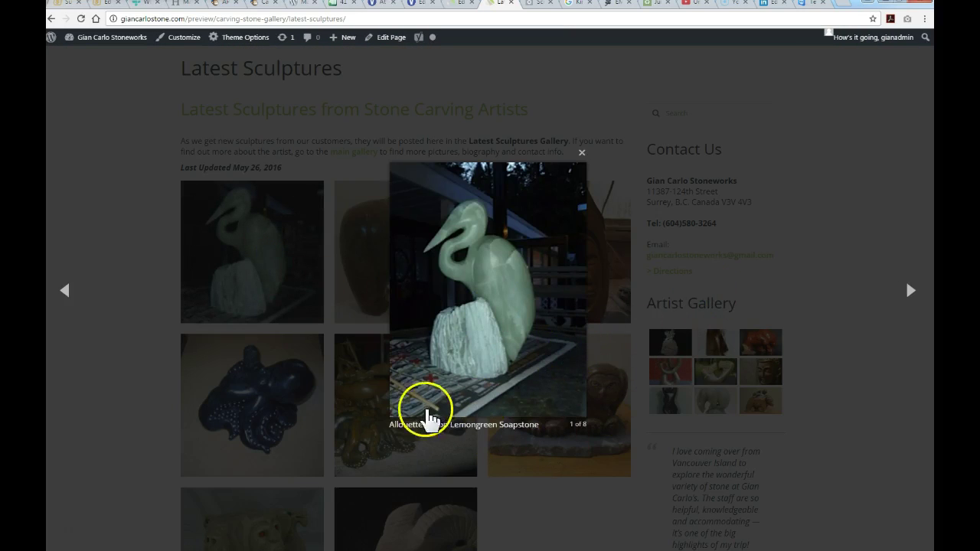
left_click_drag(390, 423, 459, 430)
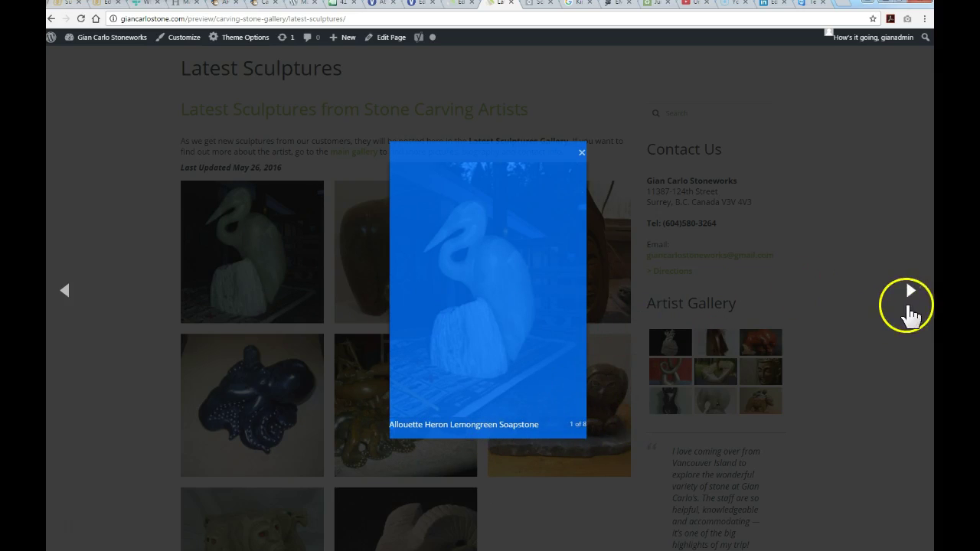
left_click(910, 291)
left_click(910, 291)
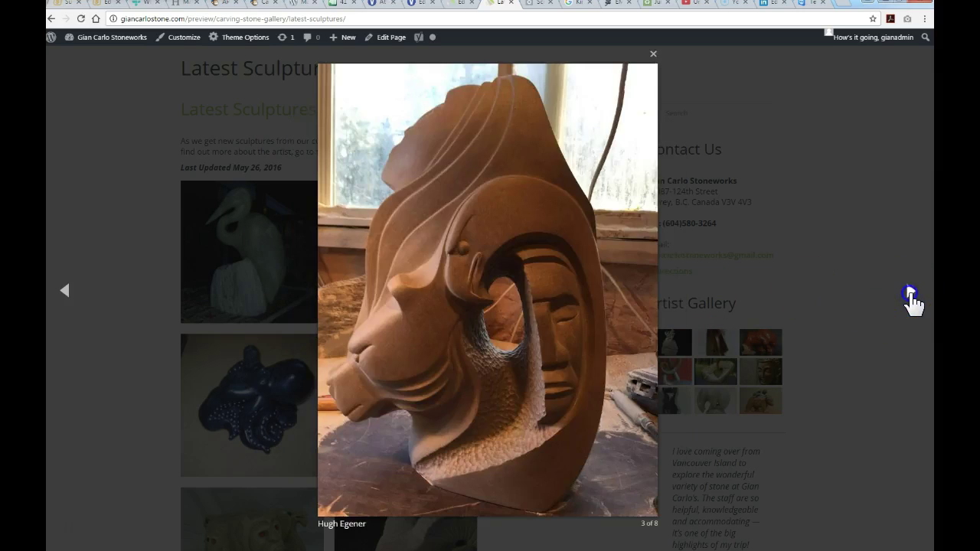
left_click(911, 291)
left_click(911, 291)
left_click(910, 291)
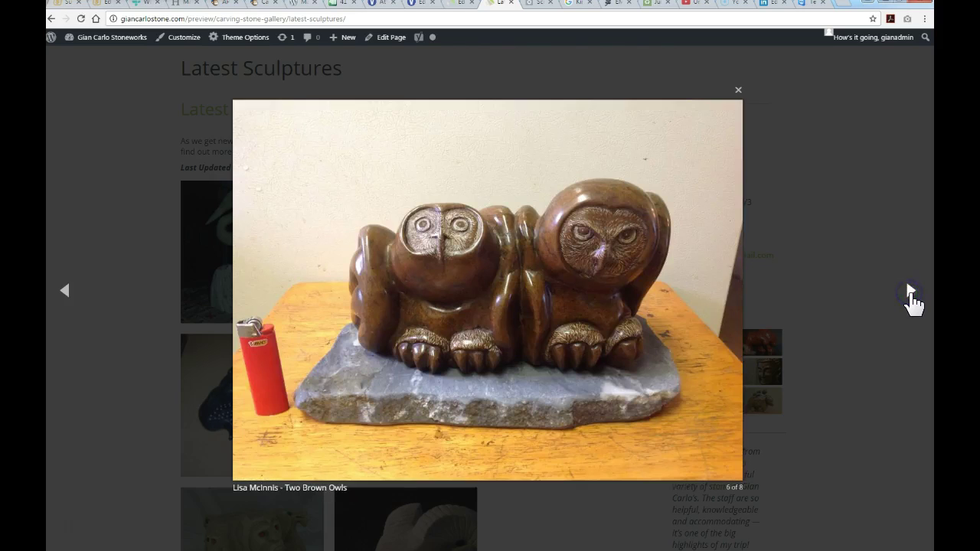
left_click(910, 291)
left_click(911, 291)
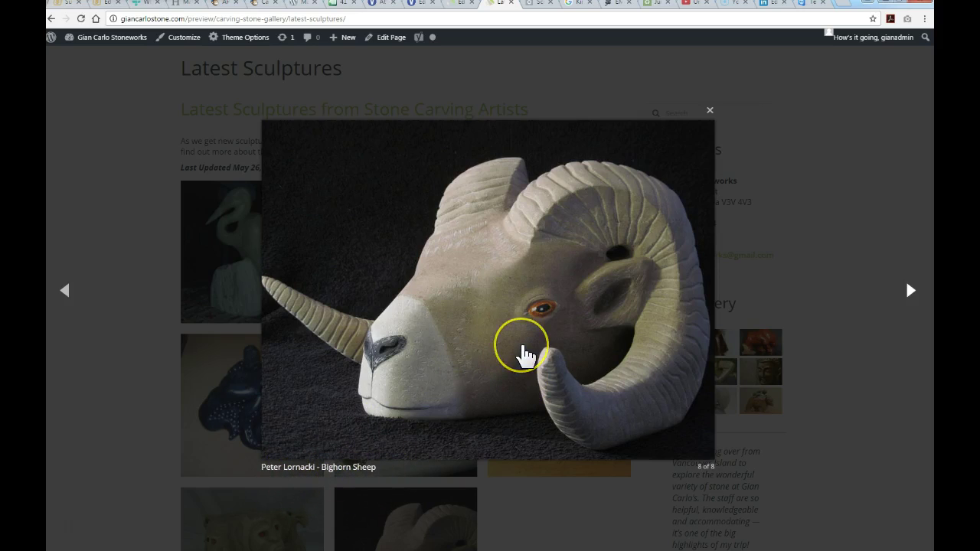
left_click(168, 390)
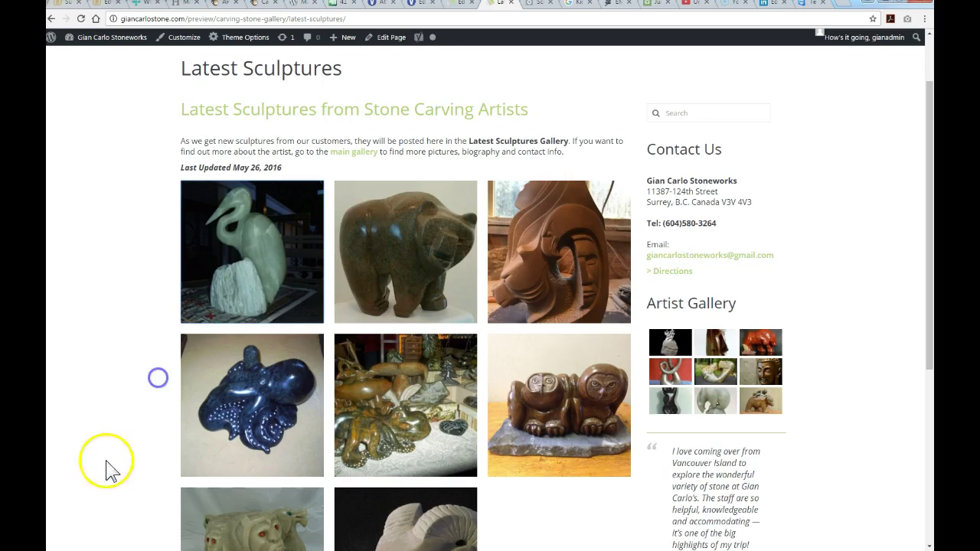
scroll(123, 424, "down", 2)
scroll(126, 424, "down", 1)
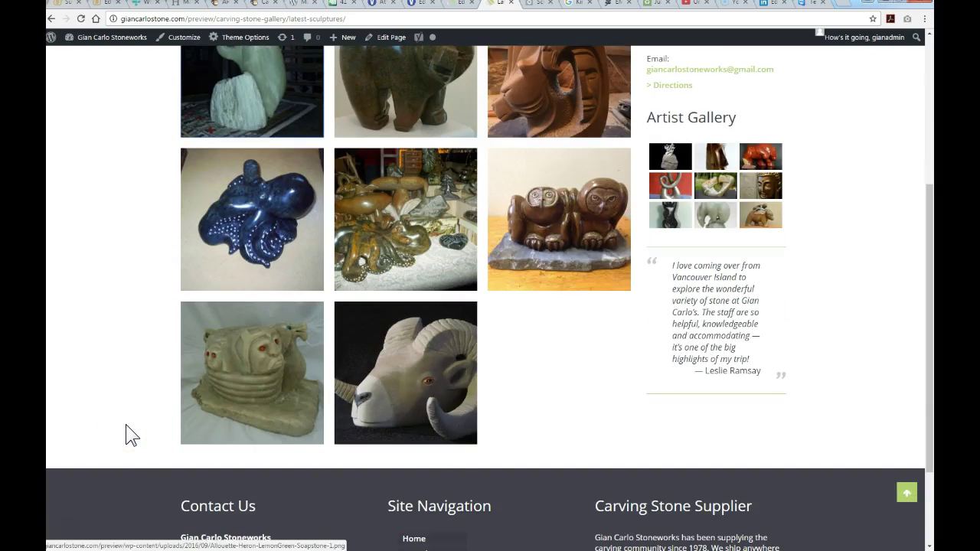
scroll(126, 424, "up", 2)
scroll(125, 424, "up", 3)
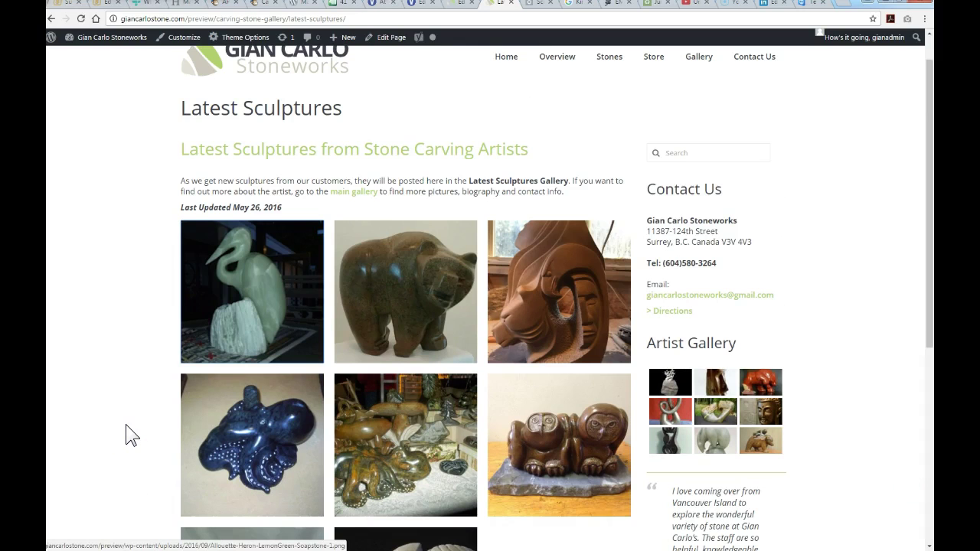